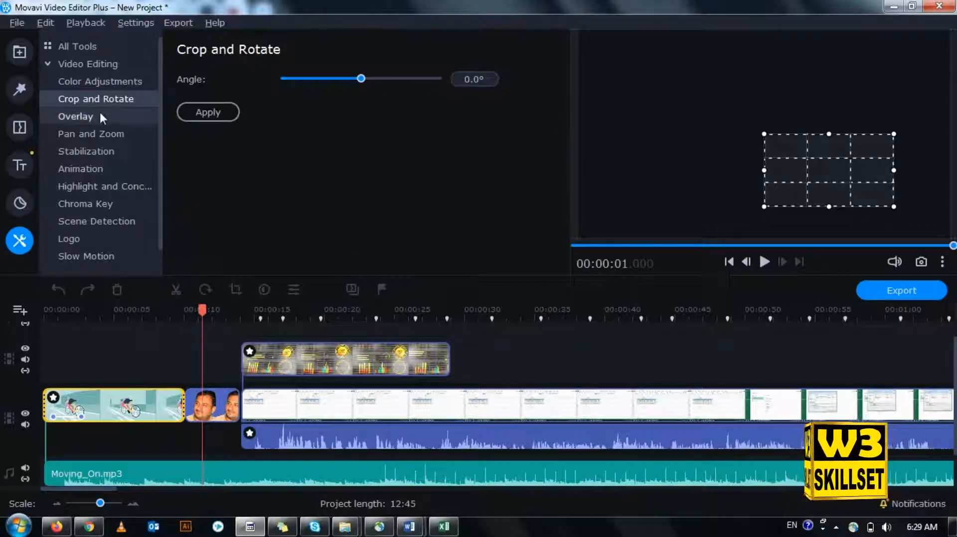
Step: Try the Logo, Overlap and Side by side left, right and top overlay presets on the selected bicycle clip
left_click(100, 112)
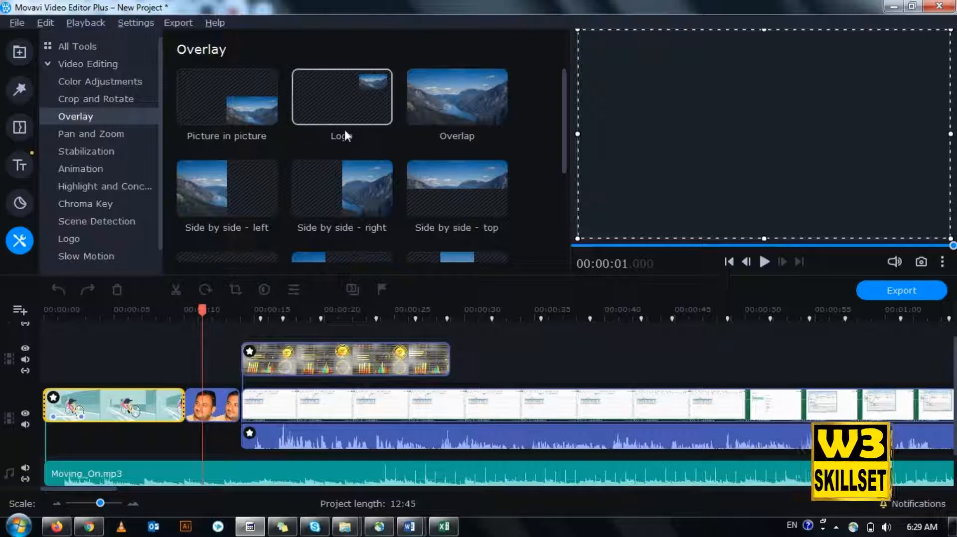
left_click_drag(564, 151, 561, 211)
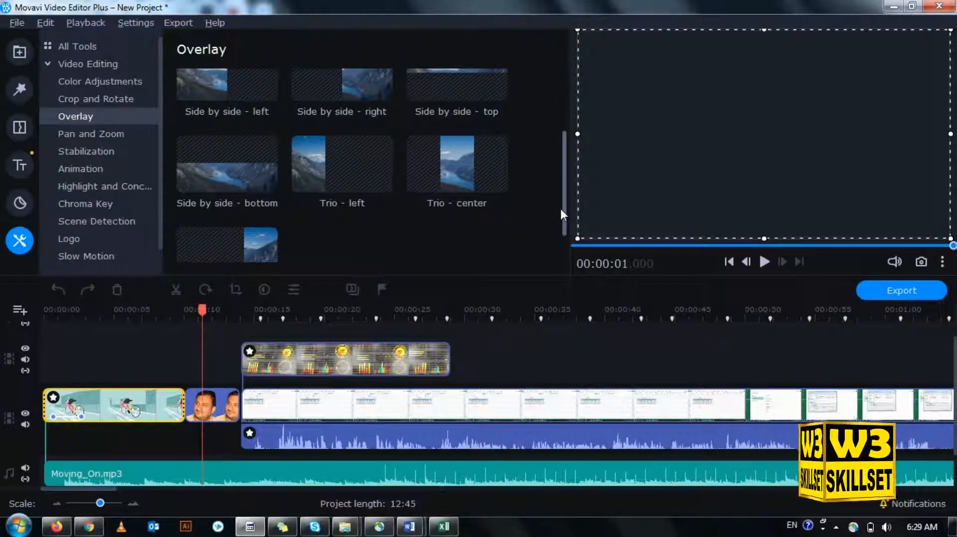
left_click_drag(563, 156, 561, 92)
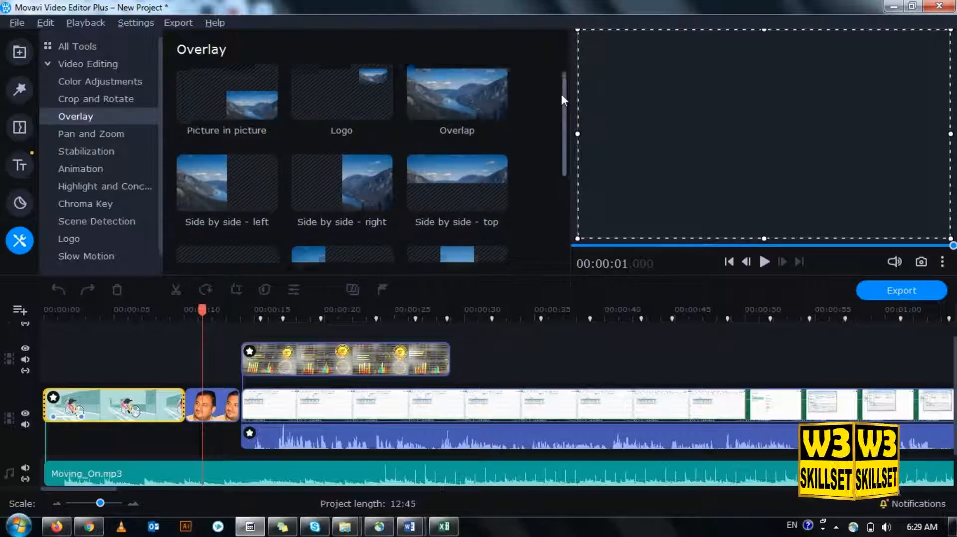
left_click(319, 89)
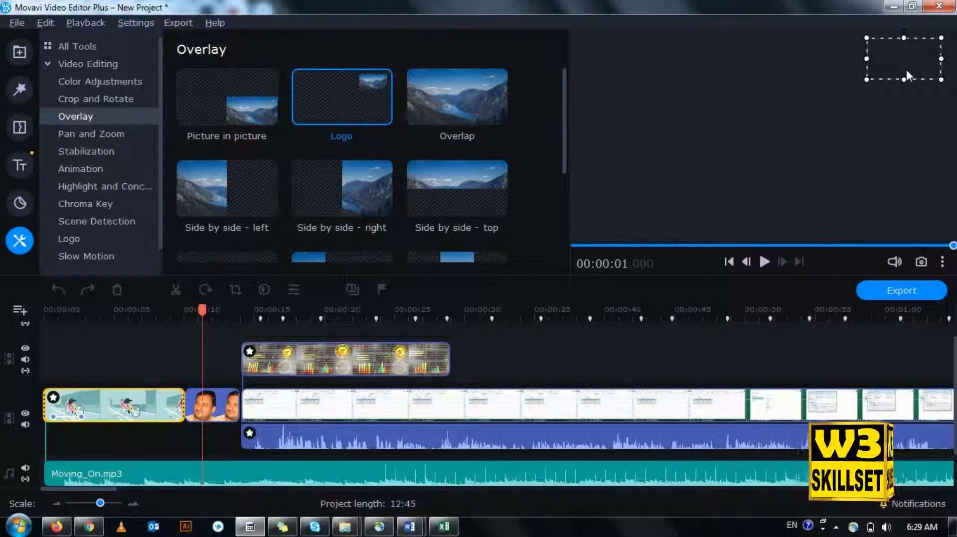
left_click(469, 110)
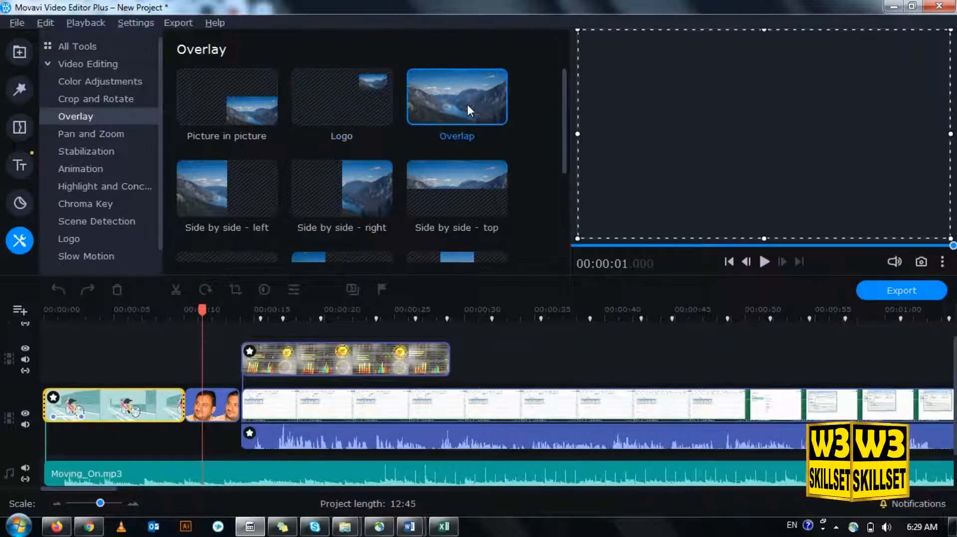
left_click(242, 181)
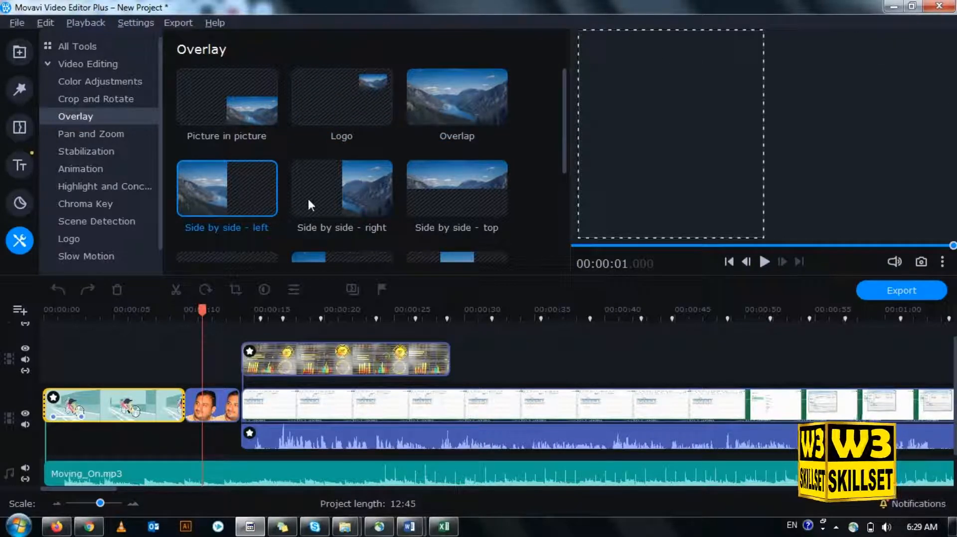
left_click(373, 204)
left_click(459, 215)
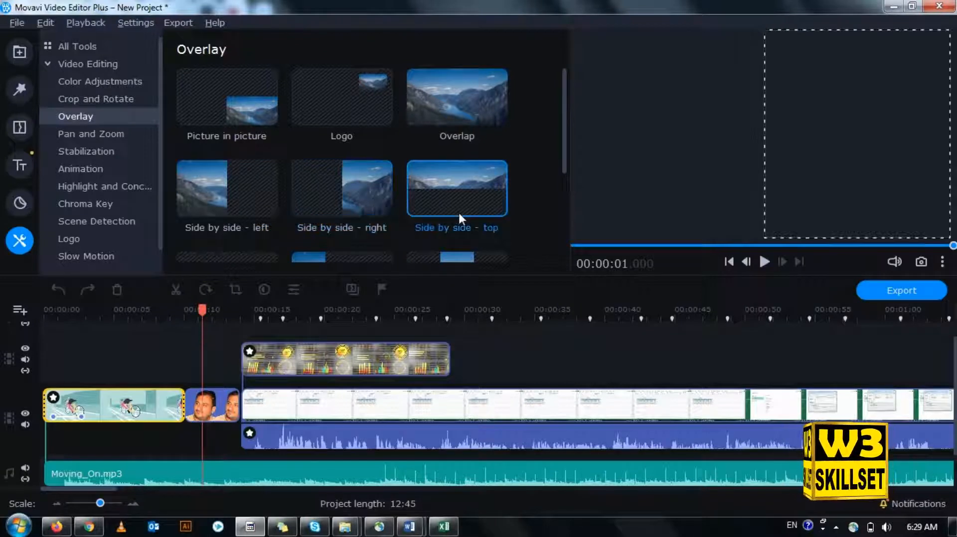
Step: Try the Trio right, Trio left and Trio center overlay presets on the bicycle clip
left_click_drag(564, 154, 567, 240)
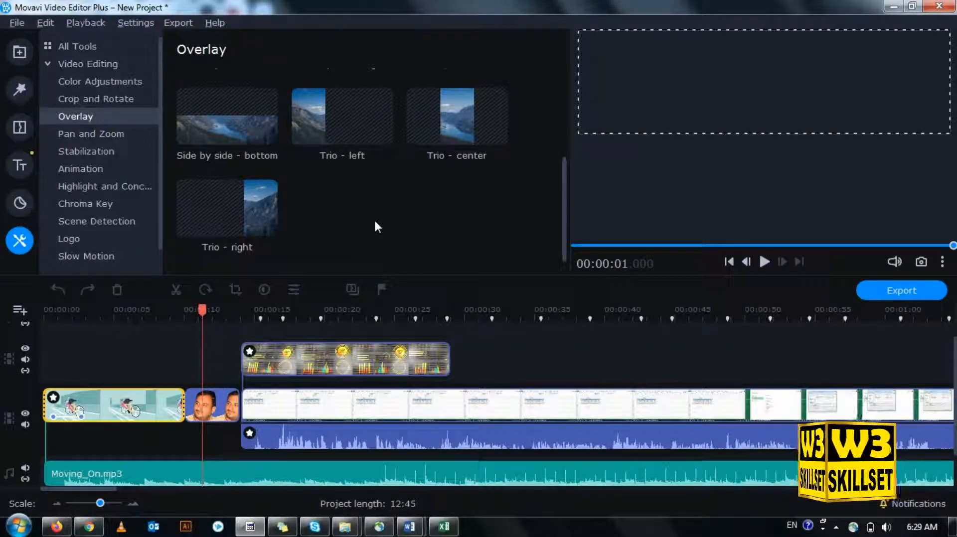
left_click(270, 188)
left_click(369, 127)
left_click(453, 123)
left_click_drag(564, 180, 562, 95)
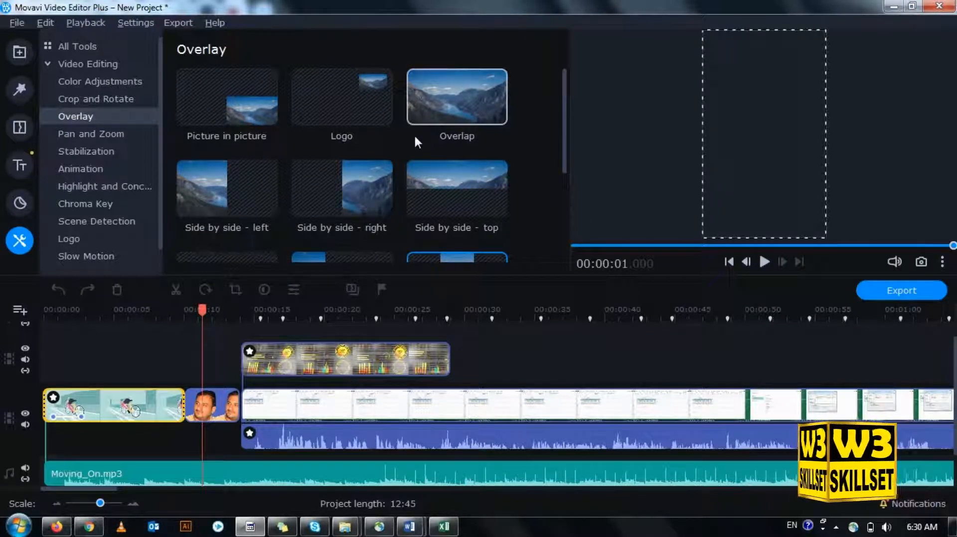
Step: Apply the Logo overlay preset to the selected bicycle clip
left_click(344, 107)
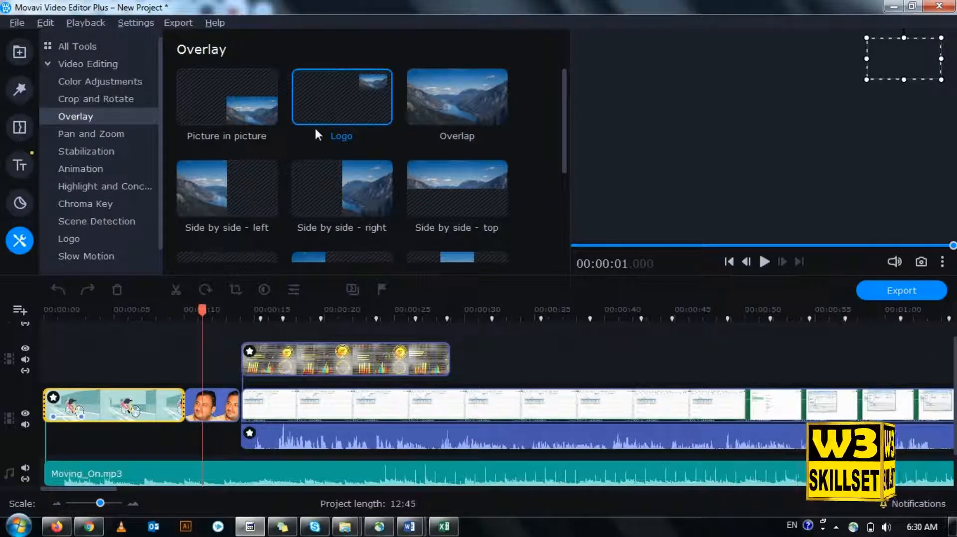
right_click(325, 103)
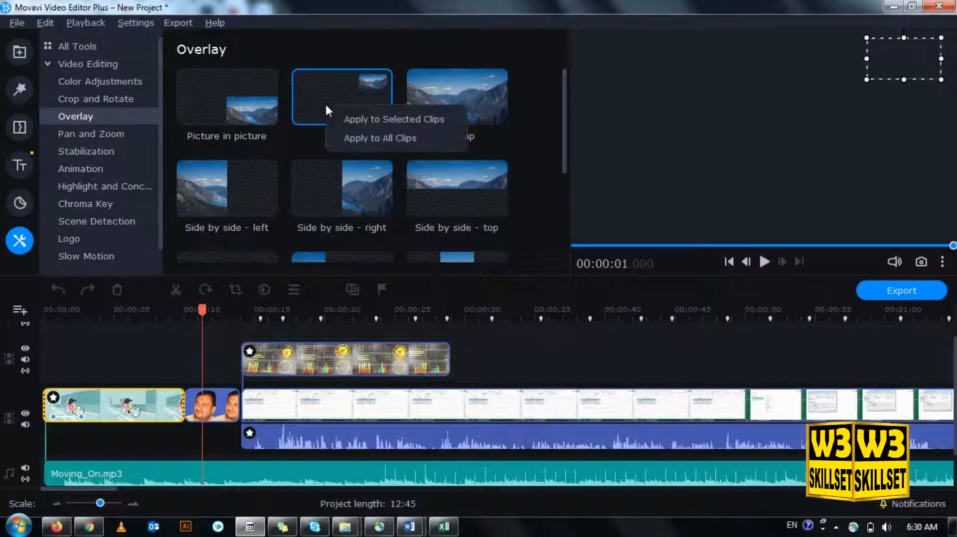
left_click(337, 114)
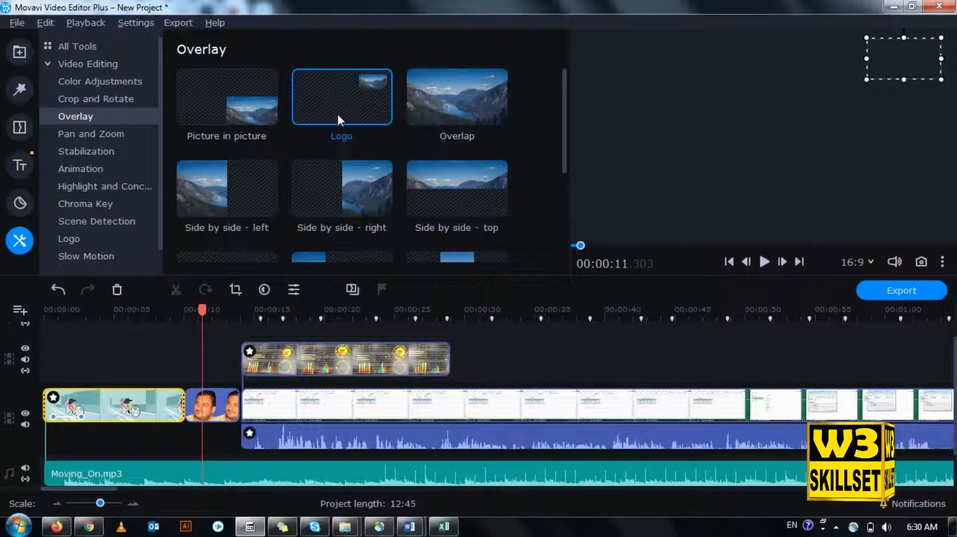
Step: Play the timeline from its start to preview the bicycle clip's overlay, stopping near the clip's end
left_click(766, 260)
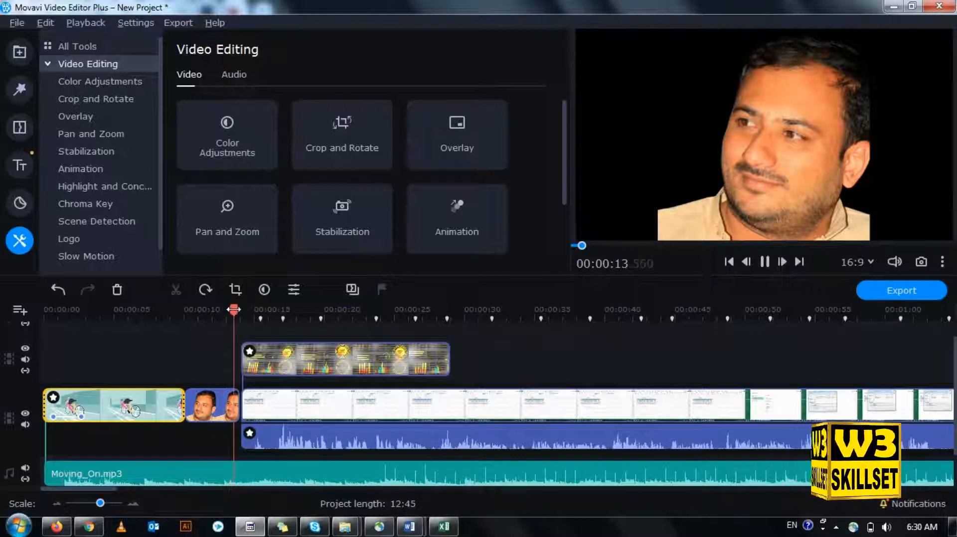
left_click_drag(233, 310, 27, 333)
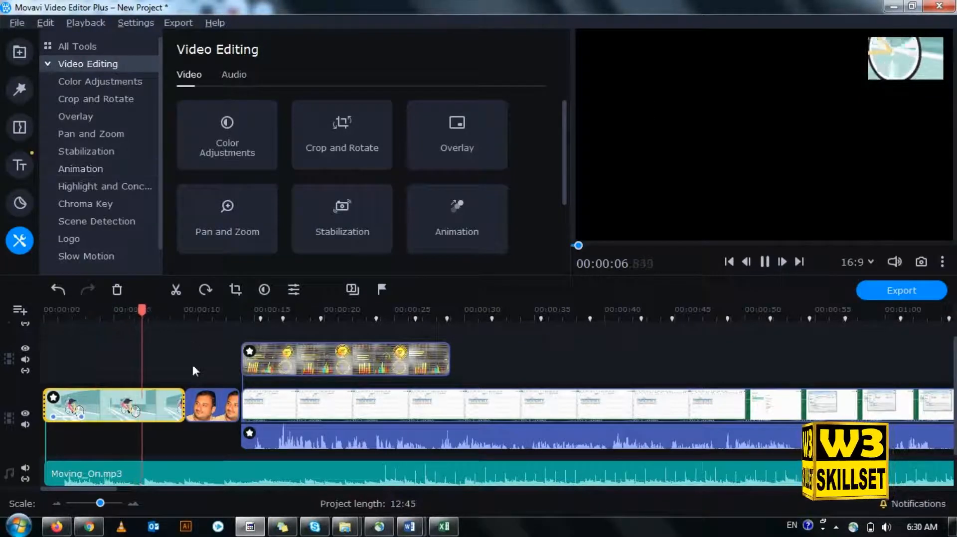
left_click(763, 262)
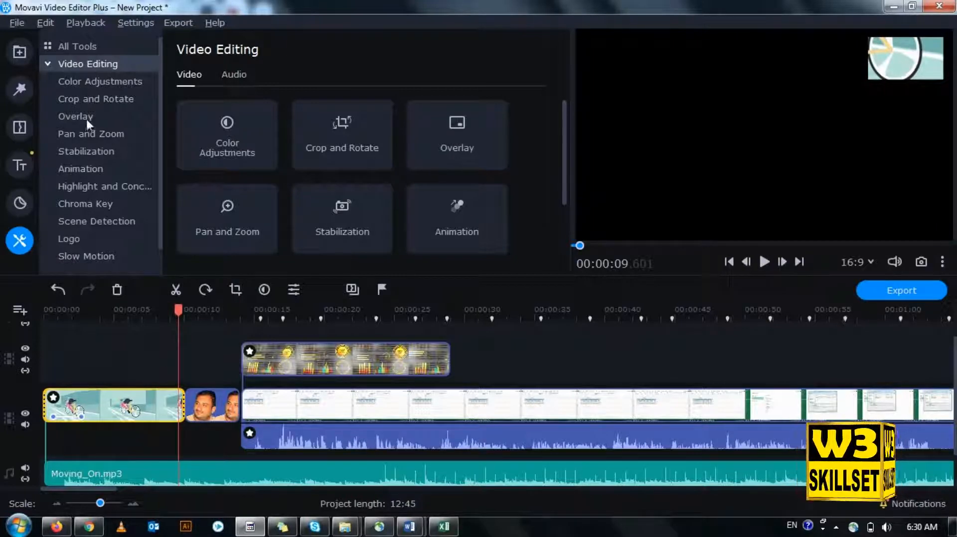
Step: Change the bicycle clip's overlay preset to Picture in picture
left_click(95, 99)
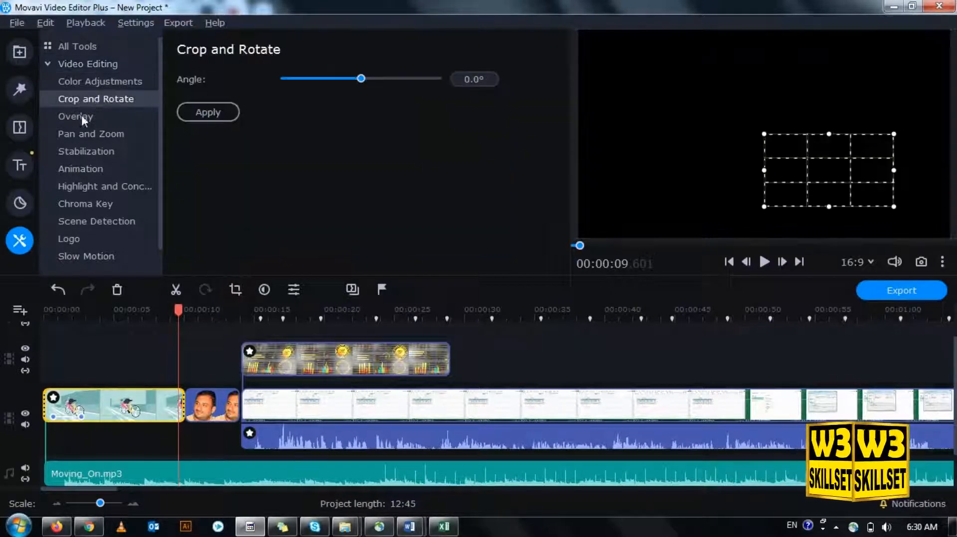
left_click(90, 114)
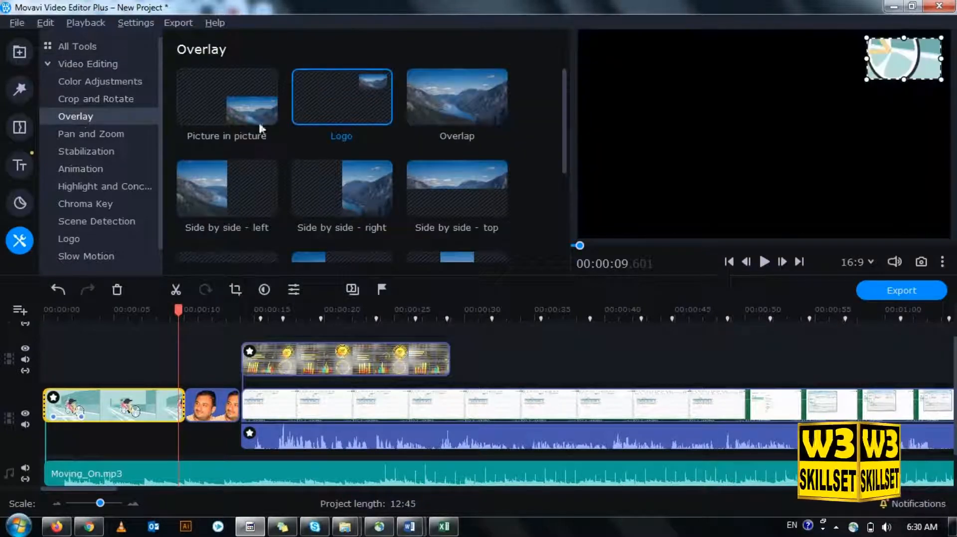
left_click(218, 116)
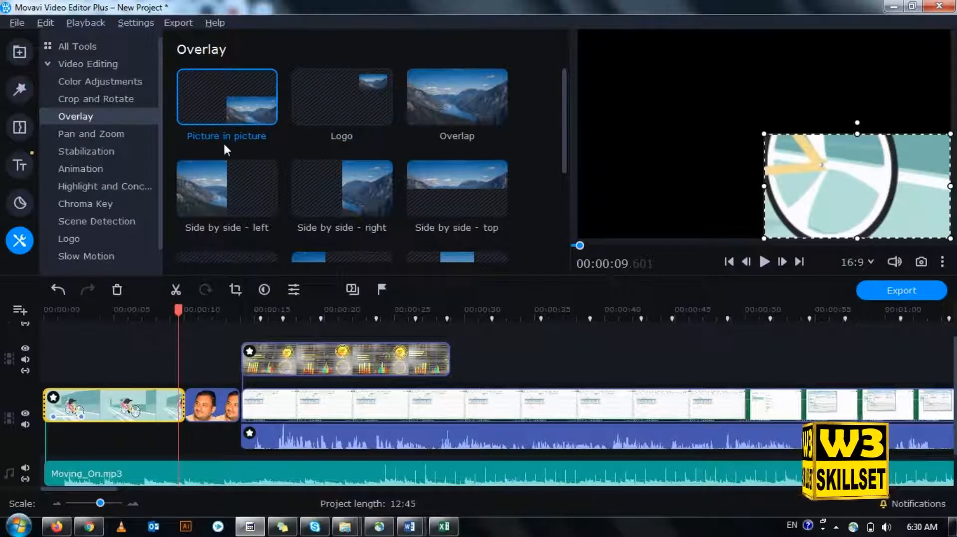
Step: Select the charts clip on the overlay track and stretch its picture up to the frame's upper edge
left_click(275, 354)
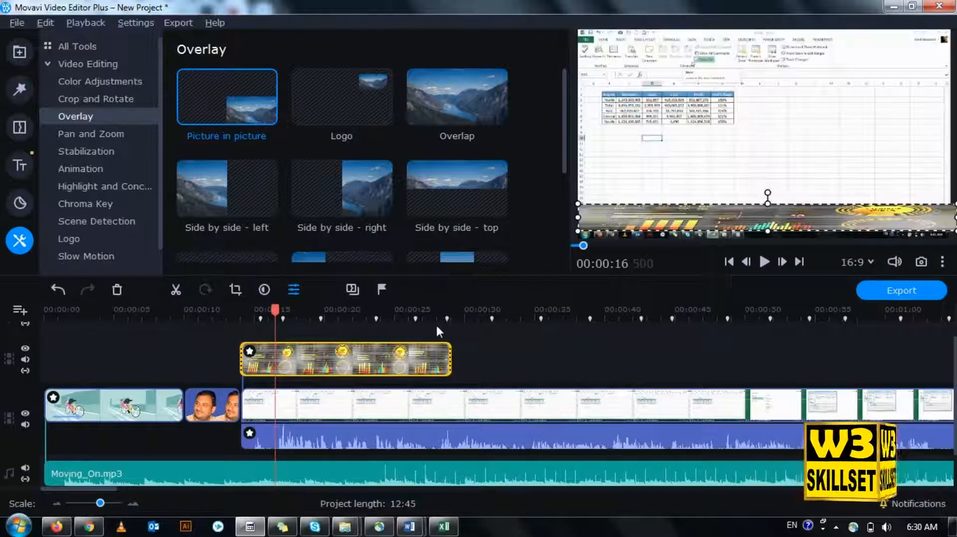
left_click(393, 348)
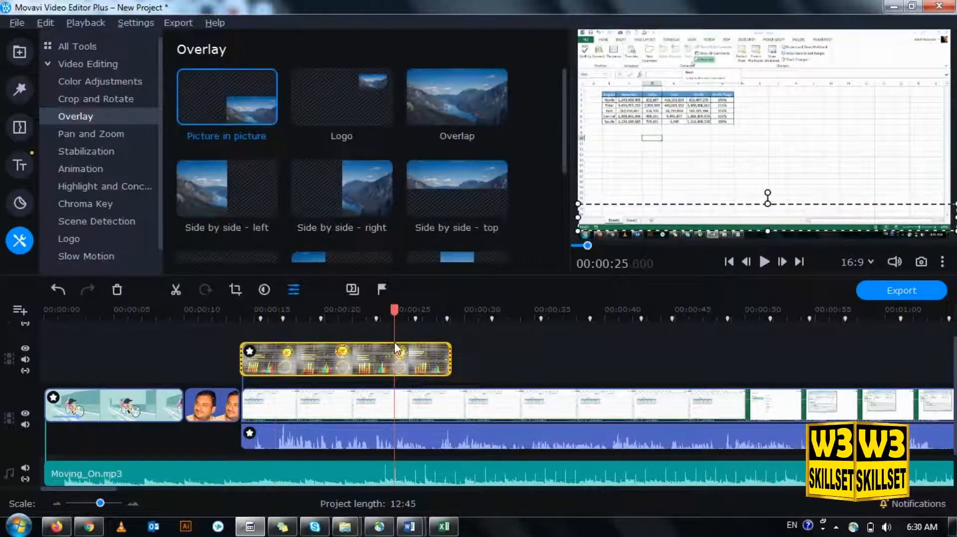
left_click_drag(768, 204, 743, 30)
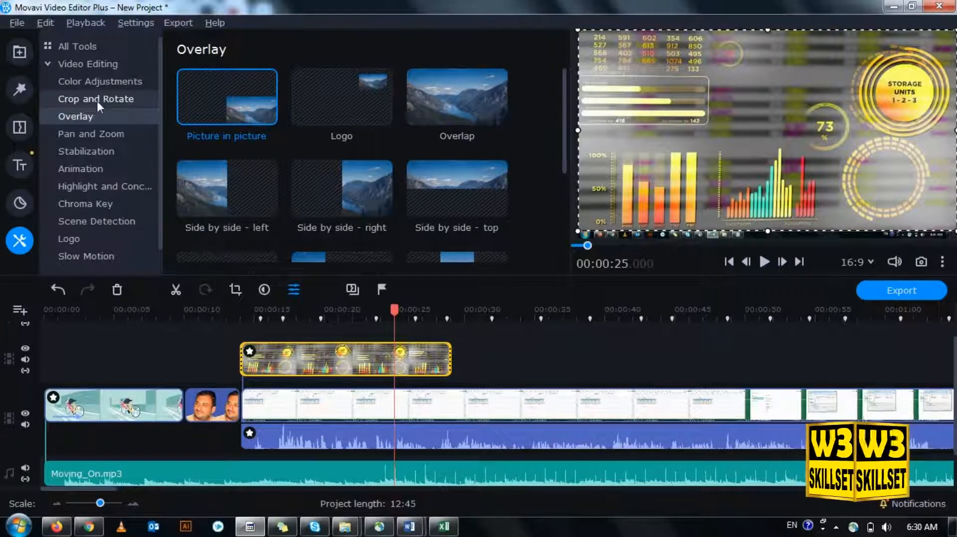
Step: Try the Logo, Overlap, Side by side right and Side by side left overlay presets on the charts clip
left_click(319, 101)
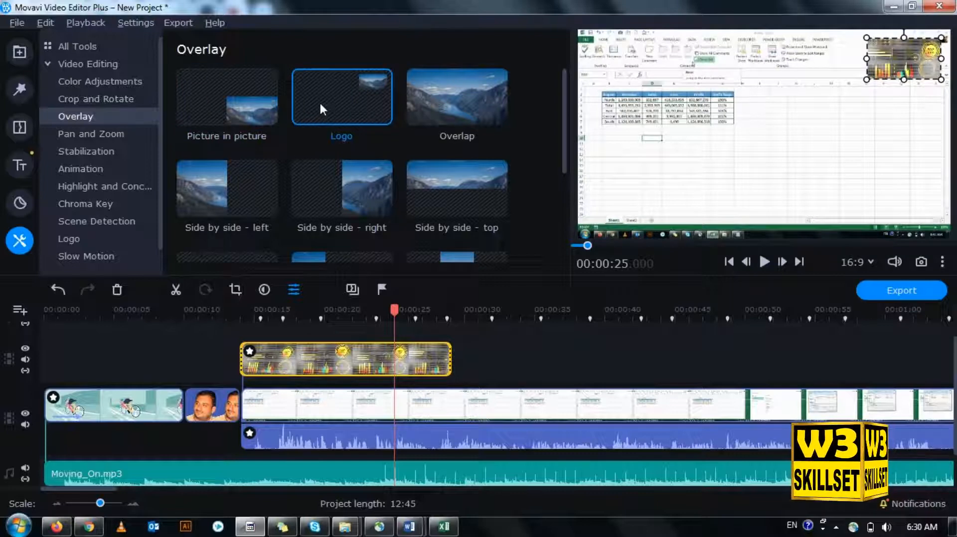
left_click(446, 105)
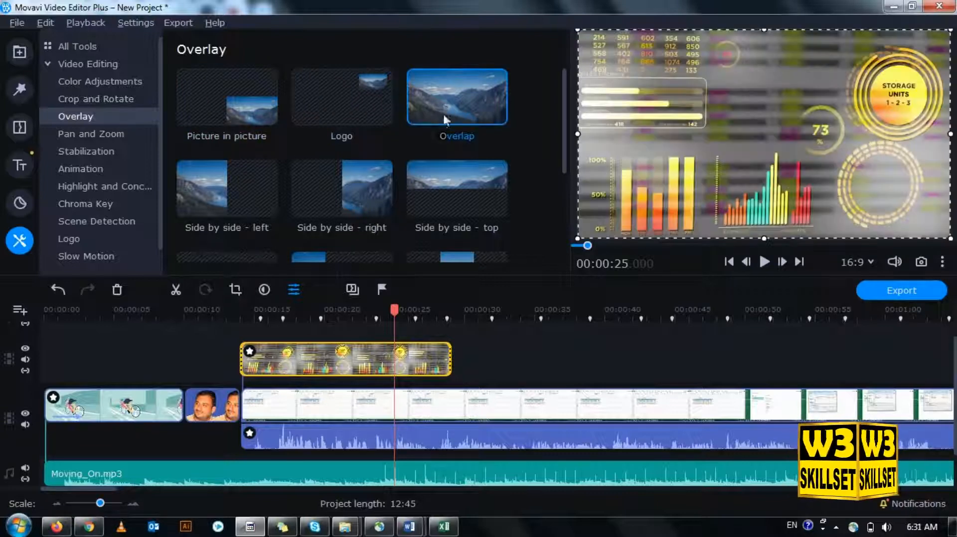
left_click(362, 178)
left_click(268, 185)
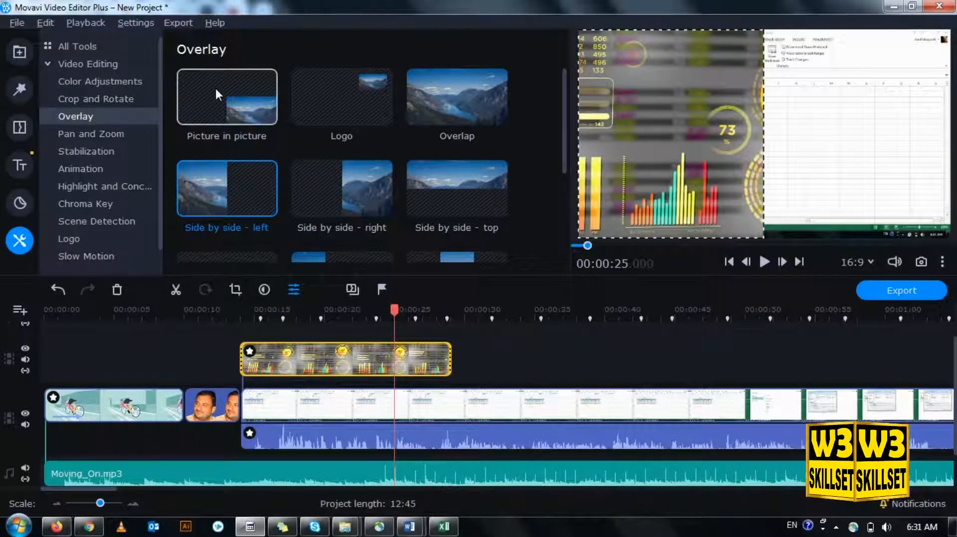
Step: Set the charts clip's overlay to Picture in picture and centre it in the frame
left_click(216, 91)
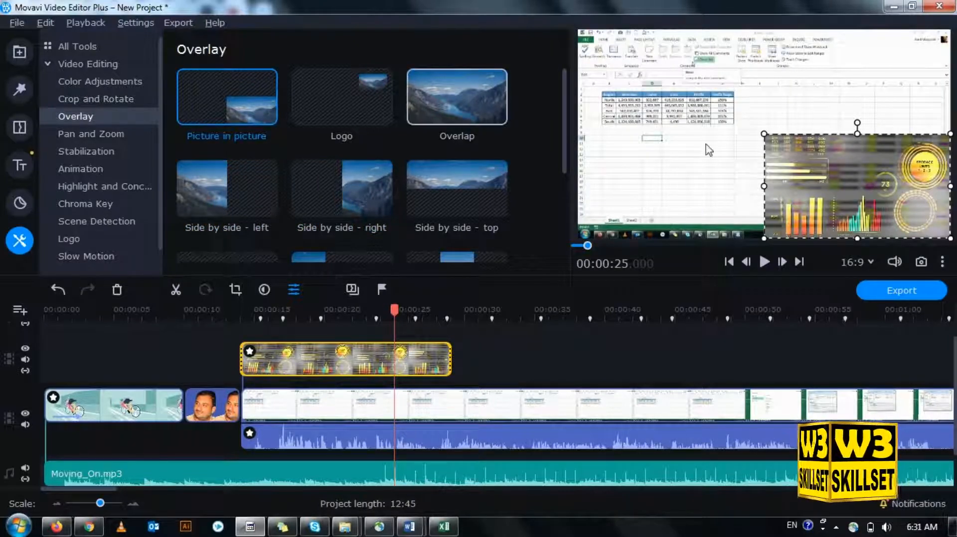
left_click_drag(826, 171, 715, 100)
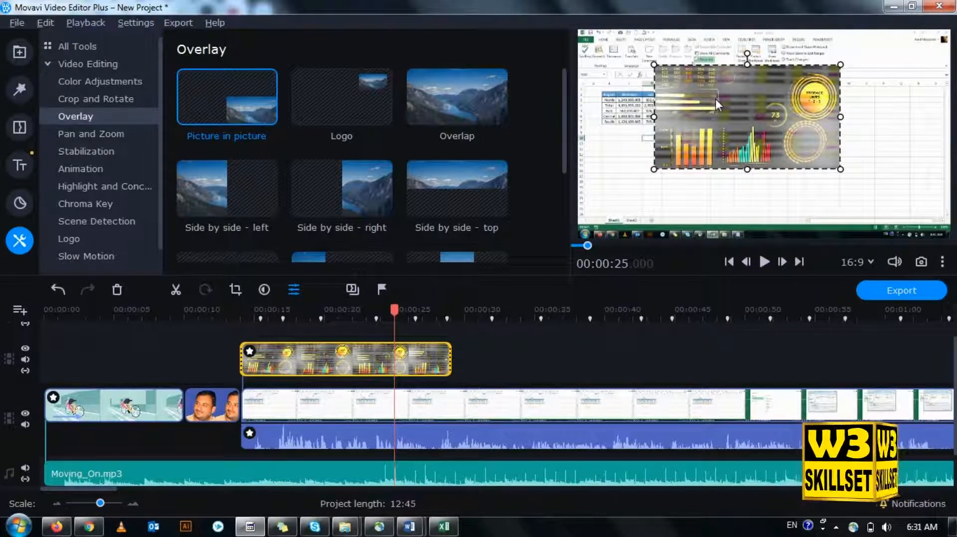
left_click_drag(716, 99, 736, 121)
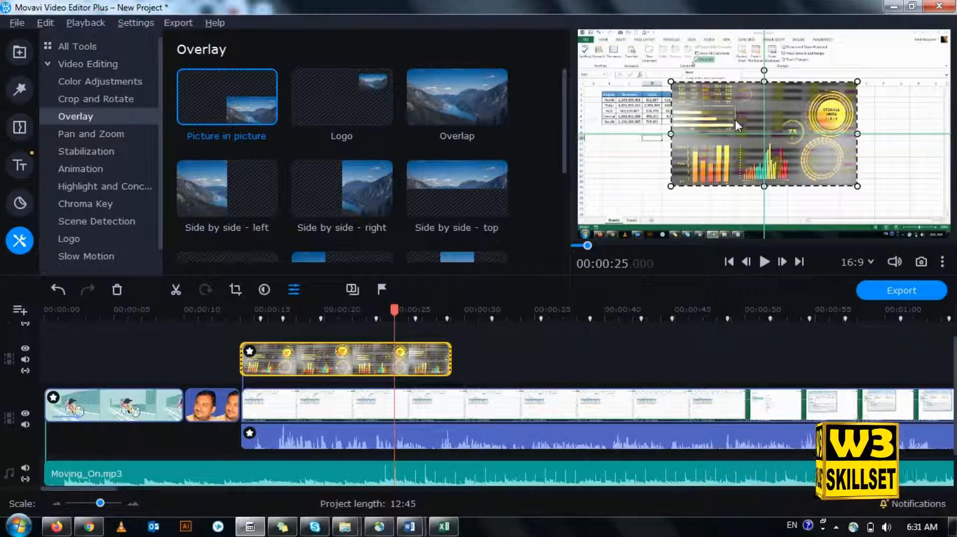
left_click_drag(735, 120, 736, 121)
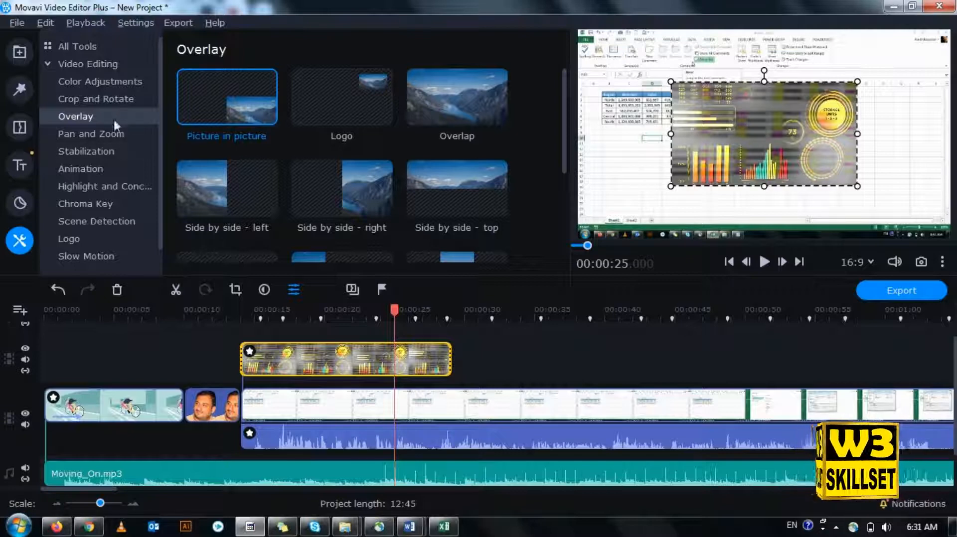
Step: Add a Top to bottom pan to the charts clip at 00:00:22.650 and lower its end frame to directly beneath the start frame
left_click(117, 135)
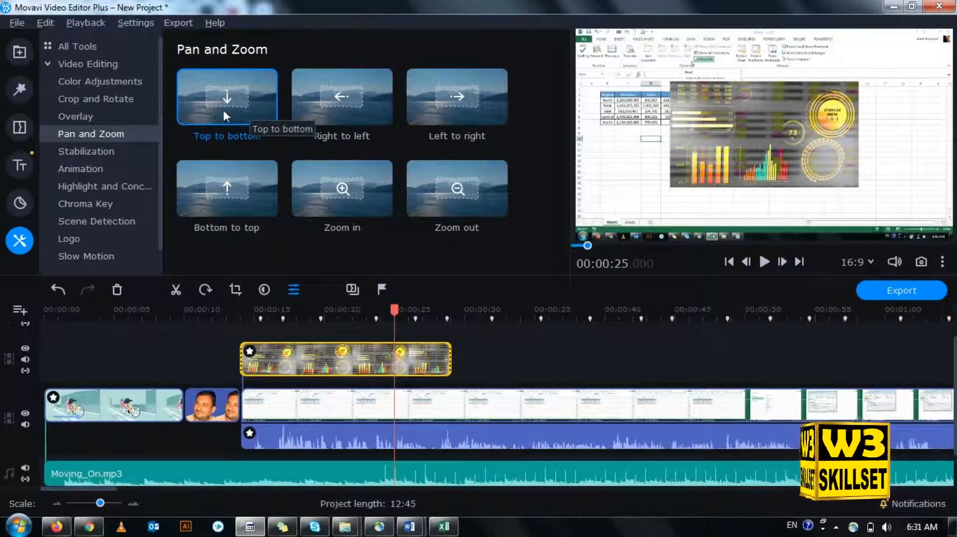
left_click(361, 361)
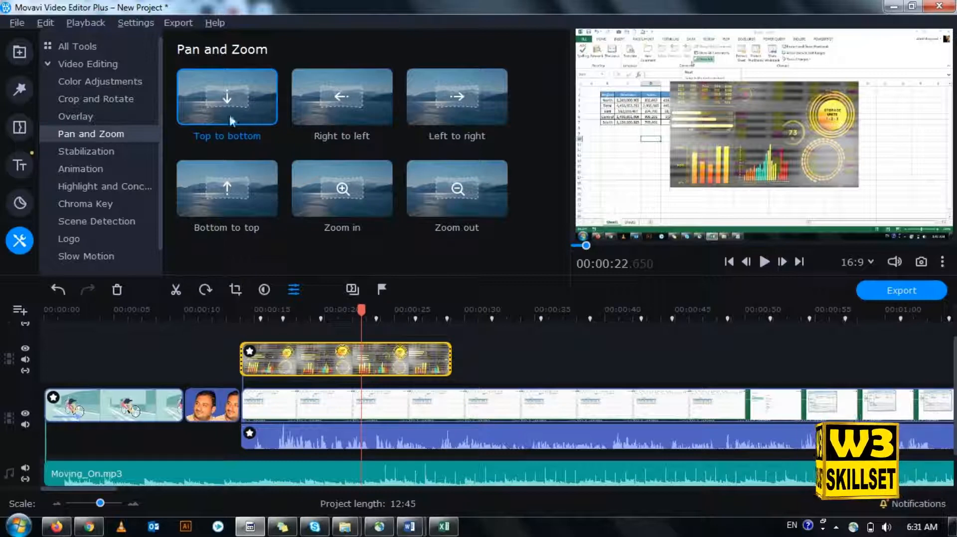
left_click(240, 92)
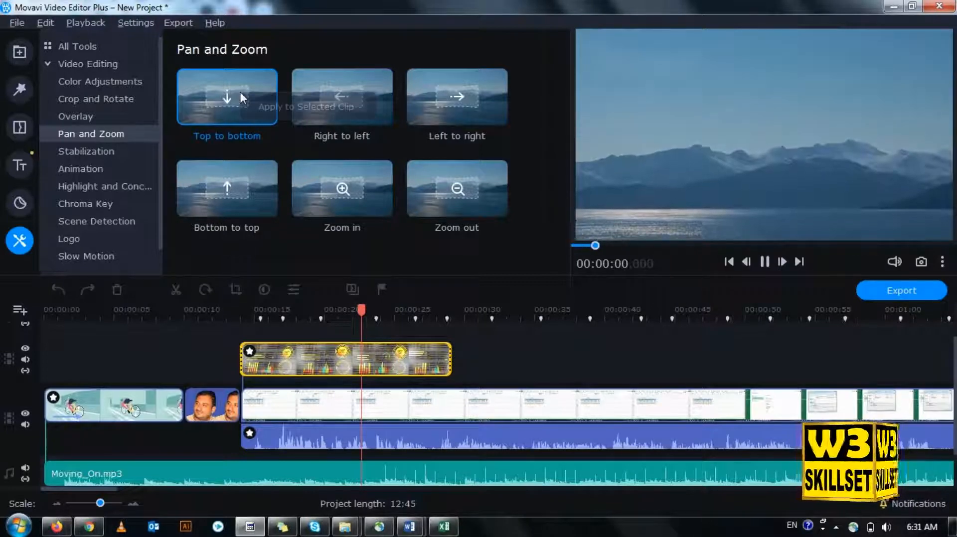
left_click(251, 98)
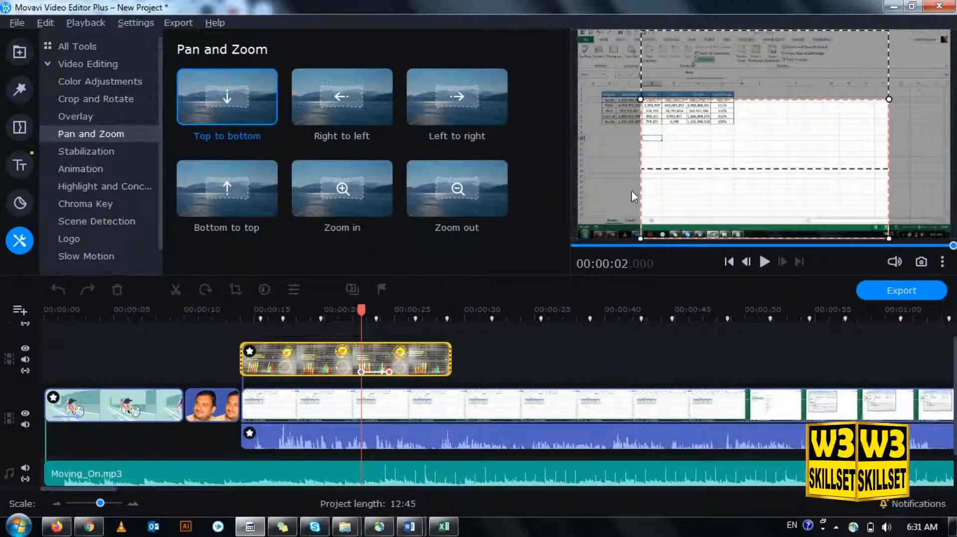
left_click_drag(733, 148, 737, 216)
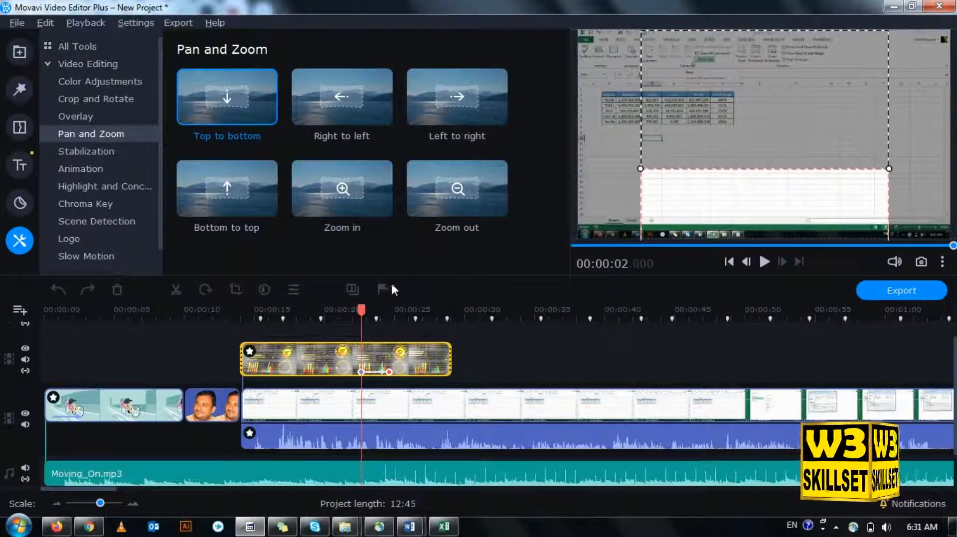
Step: Play the timeline from 00:00:15.300 to preview the Top to bottom pan on the charts clip
left_click_drag(361, 309, 220, 309)
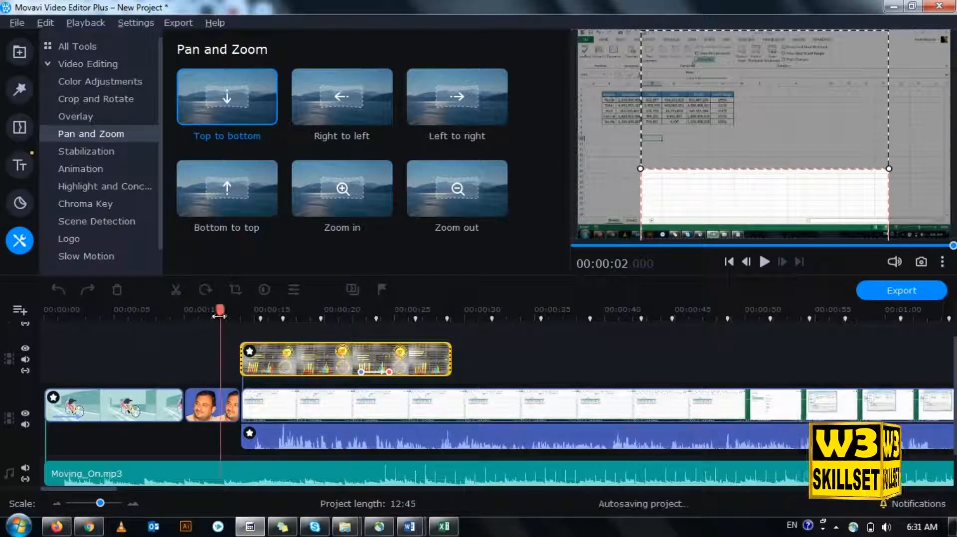
left_click(259, 321)
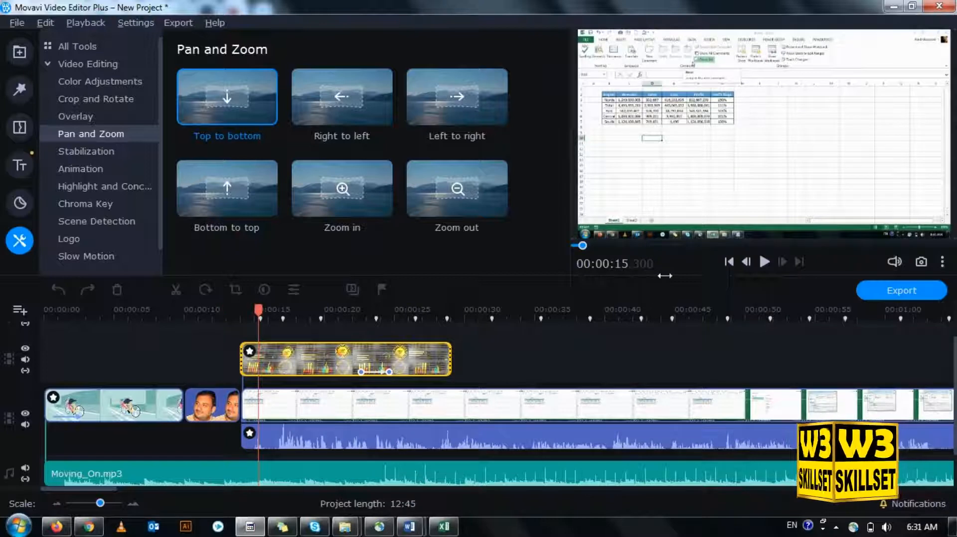
left_click(763, 265)
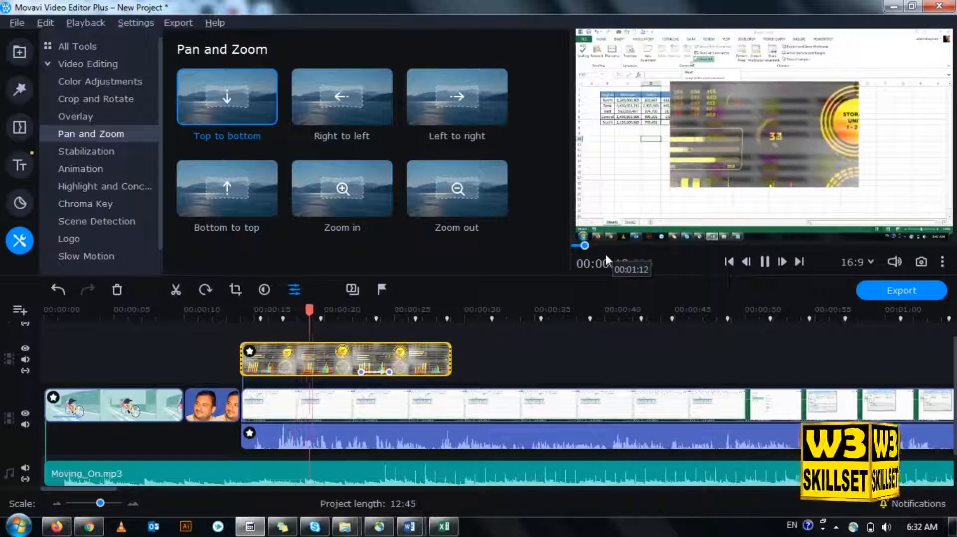
key("space")
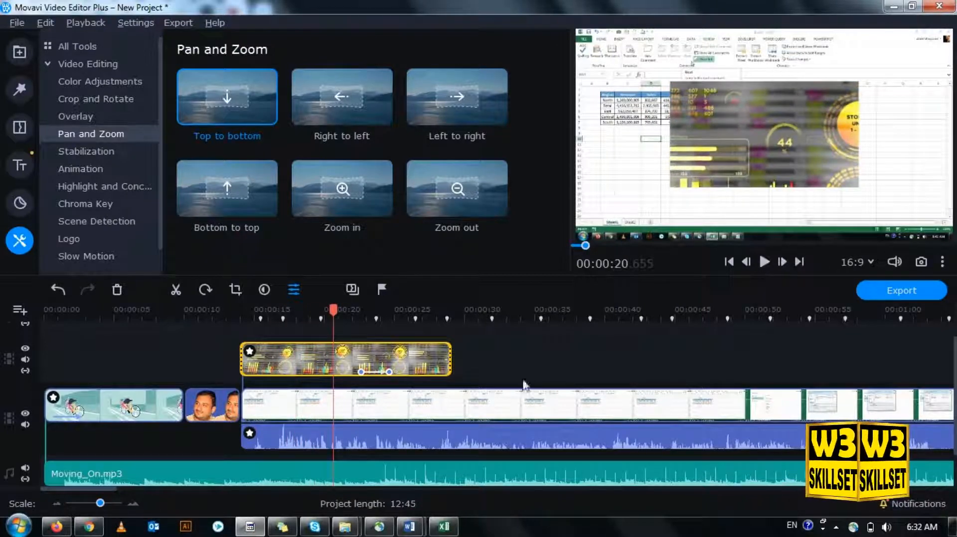
Step: Lengthen the charts clip's pan by moving its start keyframe earlier and its end keyframe to 00:00:26.411, and preview it
left_click_drag(360, 372, 414, 372)
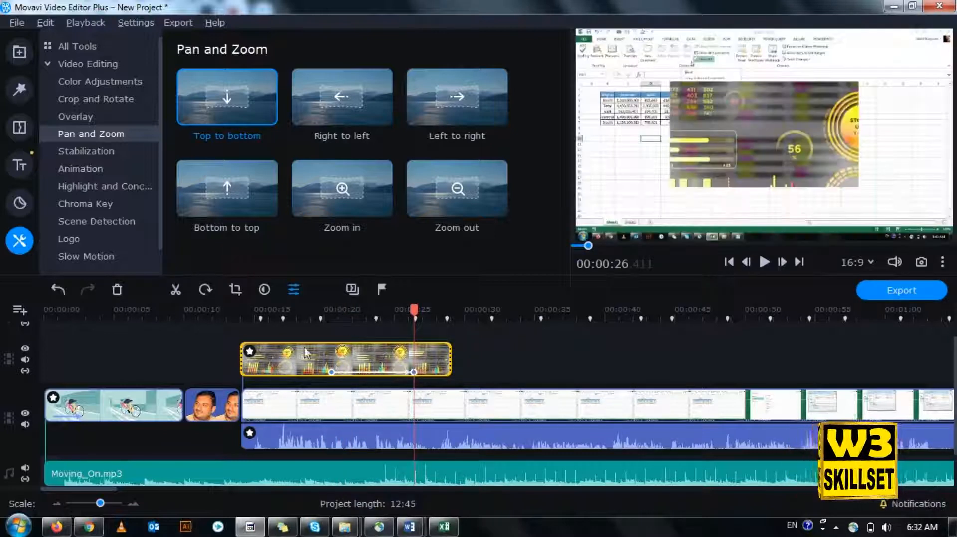
left_click(295, 350)
left_click(762, 262)
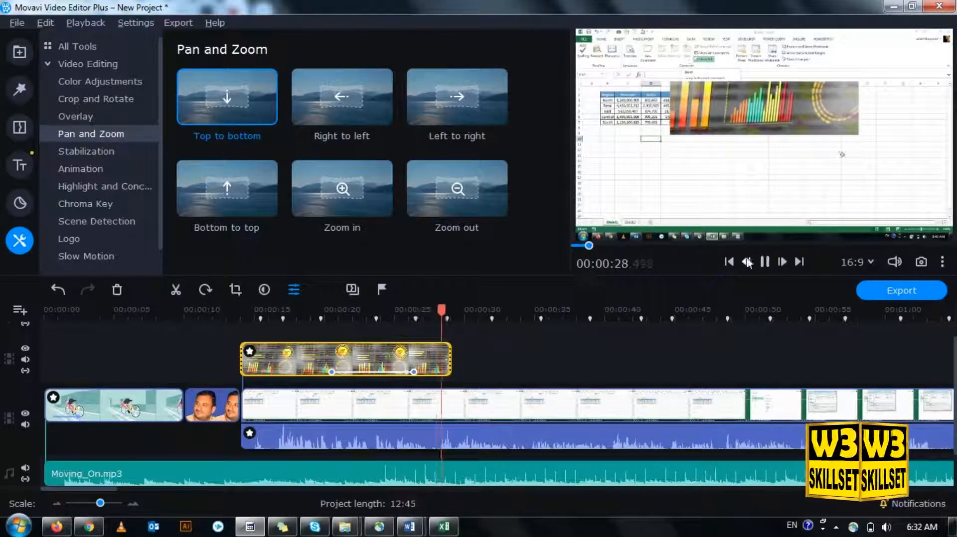
left_click(764, 262)
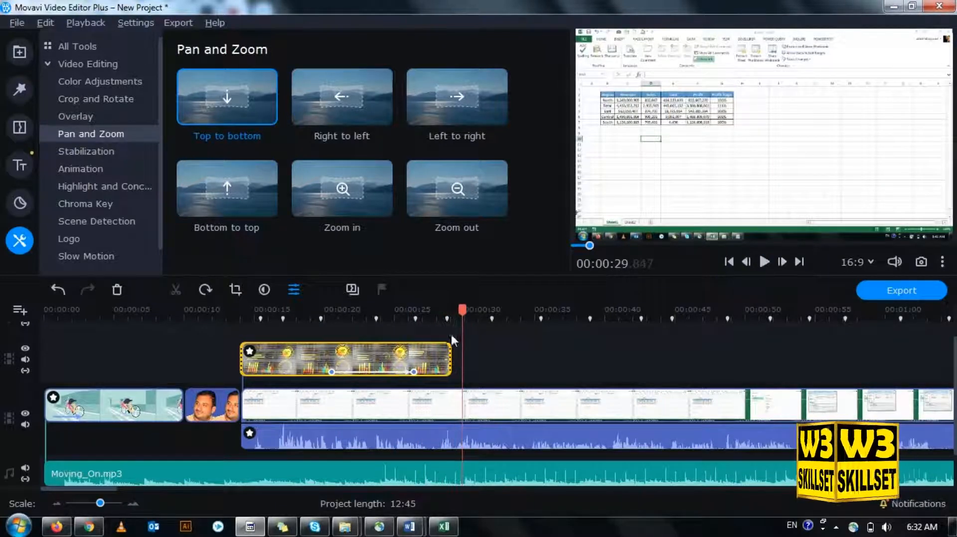
Step: Scrub through the charts clip from 00:00:16.600 to 00:00:28.750 to examine how the lengthened pan progresses
left_click(277, 355)
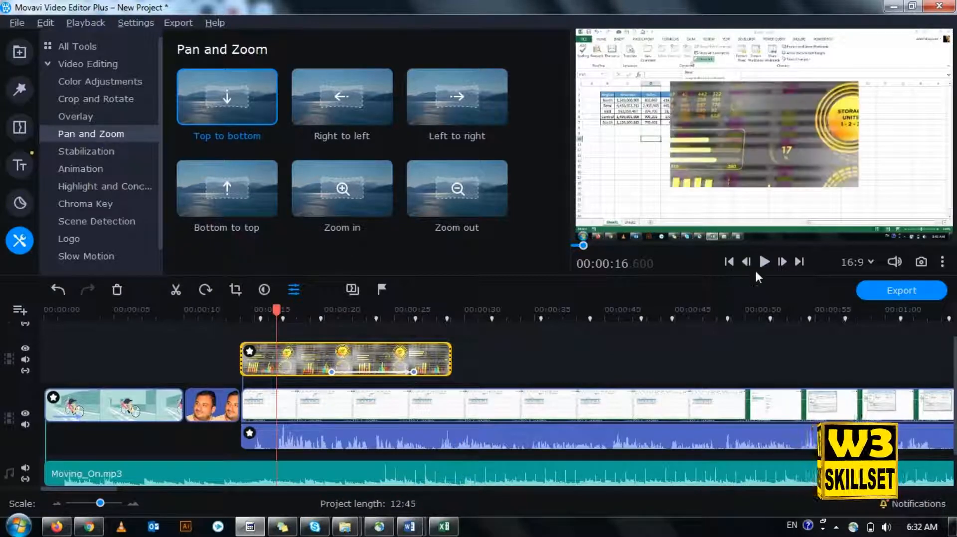
left_click_drag(298, 306, 332, 317)
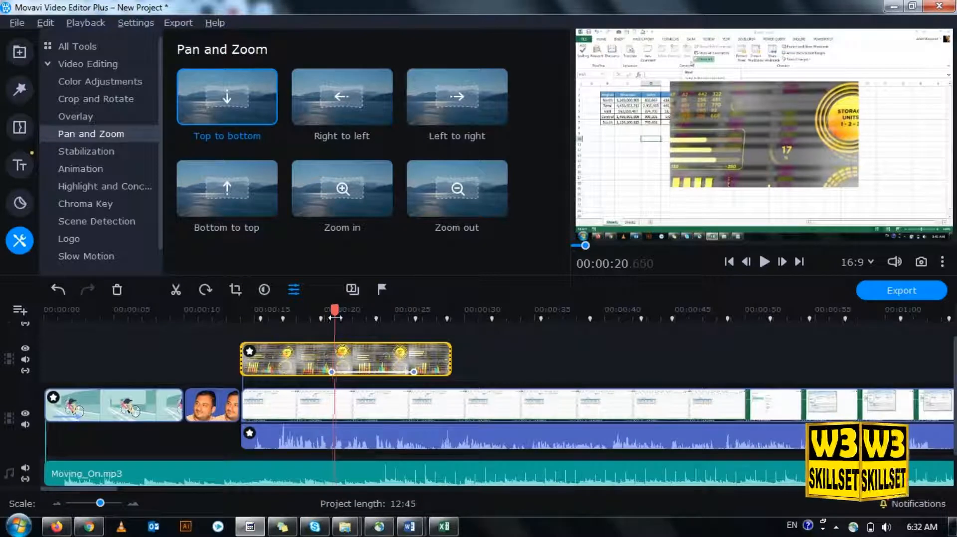
left_click_drag(333, 318, 336, 317)
left_click(348, 317)
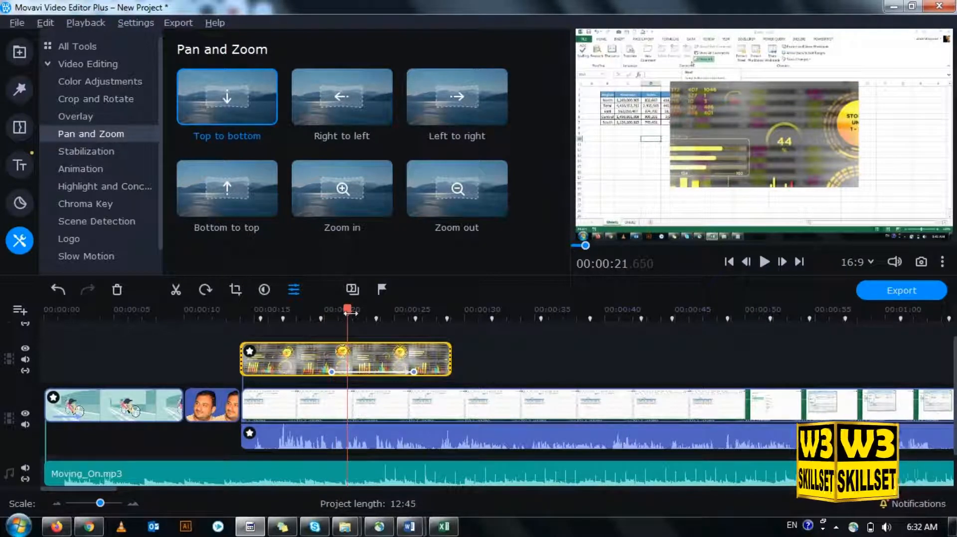
left_click(360, 312)
left_click_drag(360, 311, 446, 310)
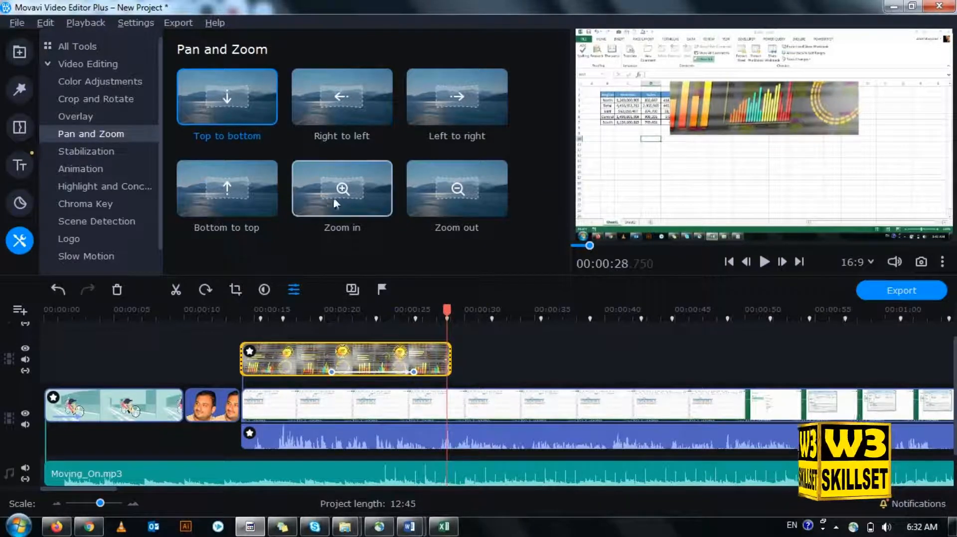
Step: Add a Zoom in effect to the charts clip at 00:00:17.750, shrink its end frame to a small central area and preview it
left_click_drag(342, 193, 299, 320)
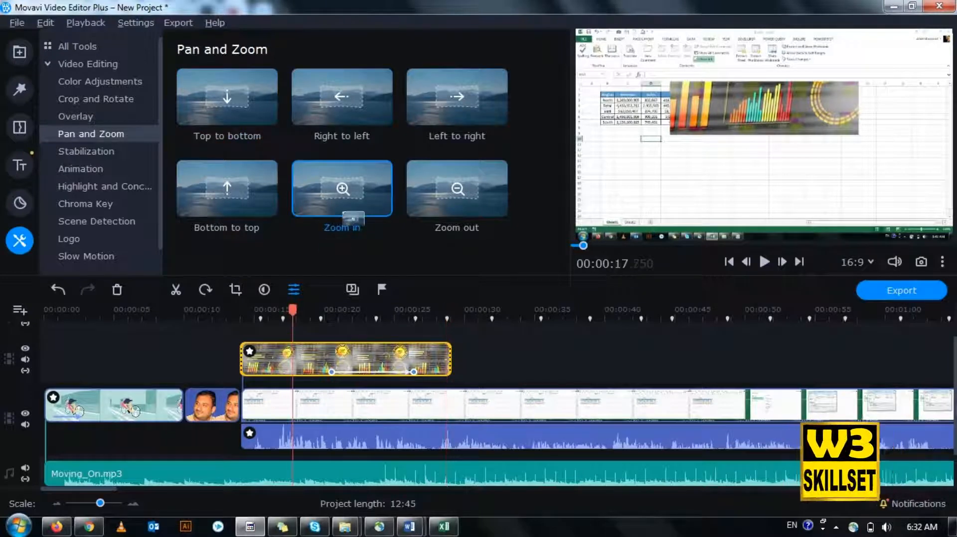
right_click(321, 190)
left_click(341, 203)
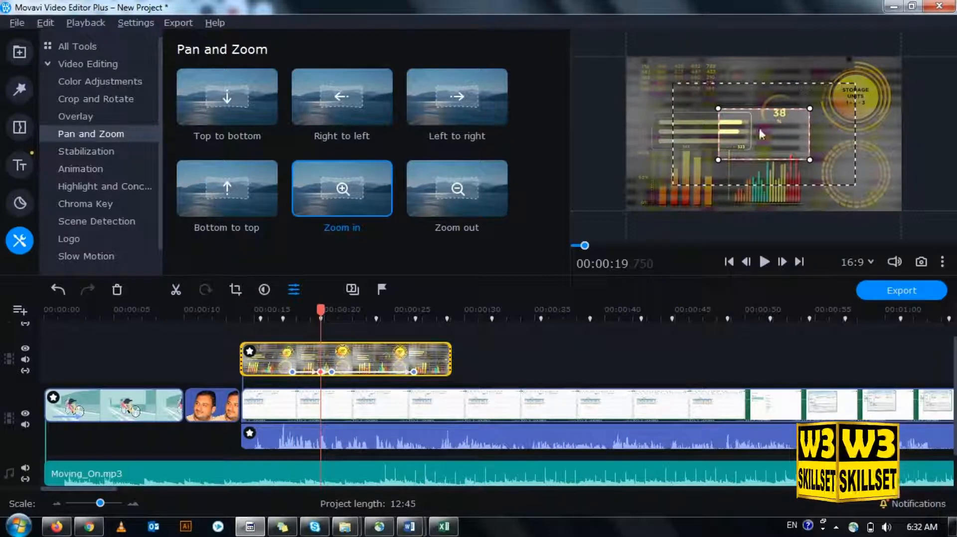
left_click_drag(720, 114, 772, 144)
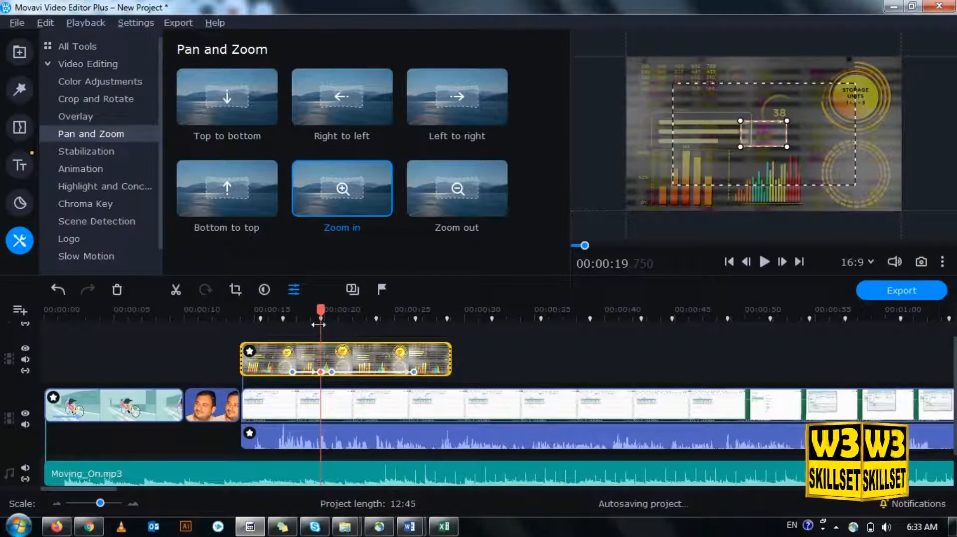
left_click_drag(321, 310, 293, 316)
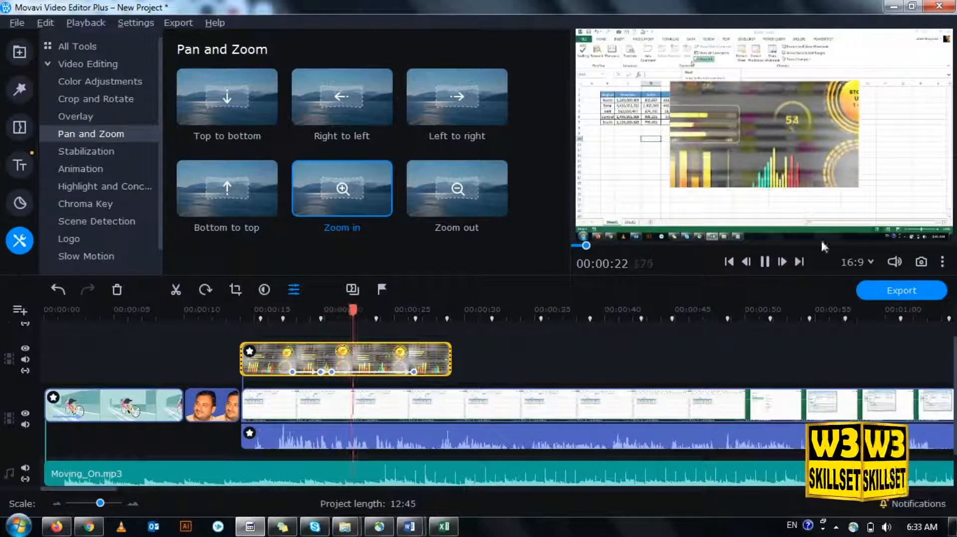
left_click(765, 261)
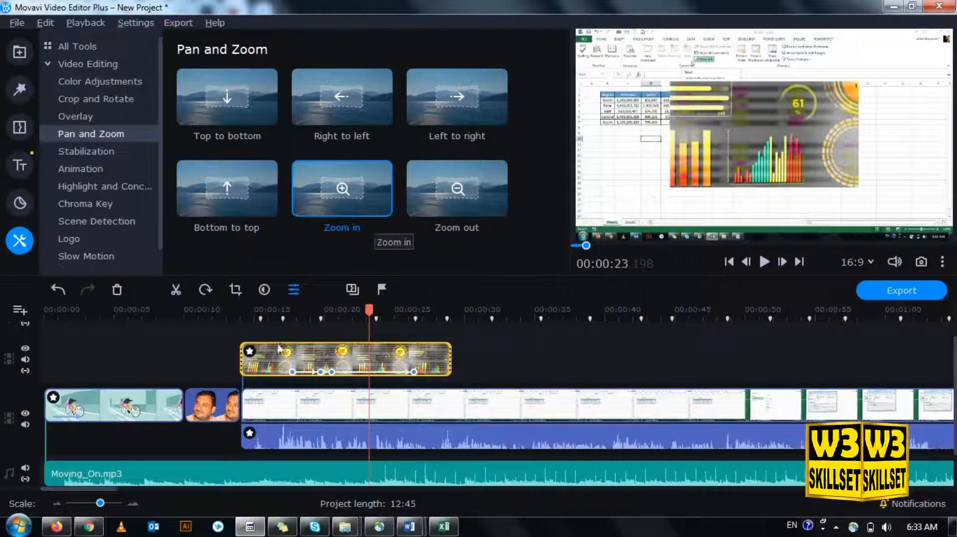
Step: Remove all pan and zoom keyframes from the charts clip and play it from 00:00:17.450
right_click(294, 372)
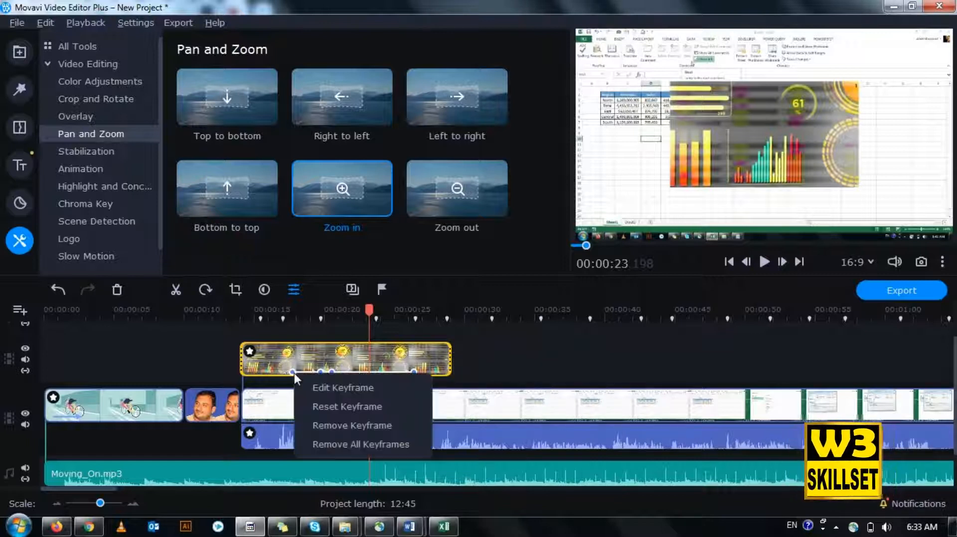
left_click(324, 444)
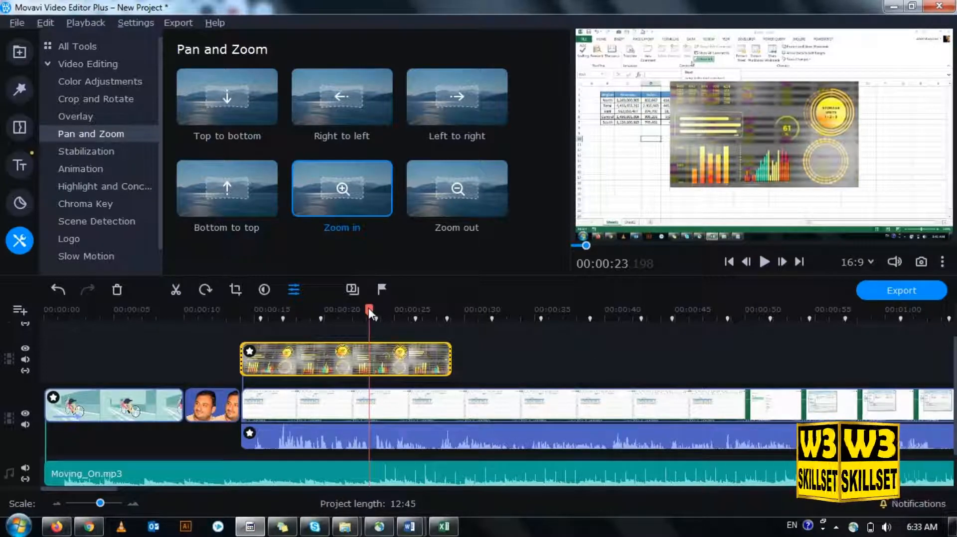
left_click(288, 310)
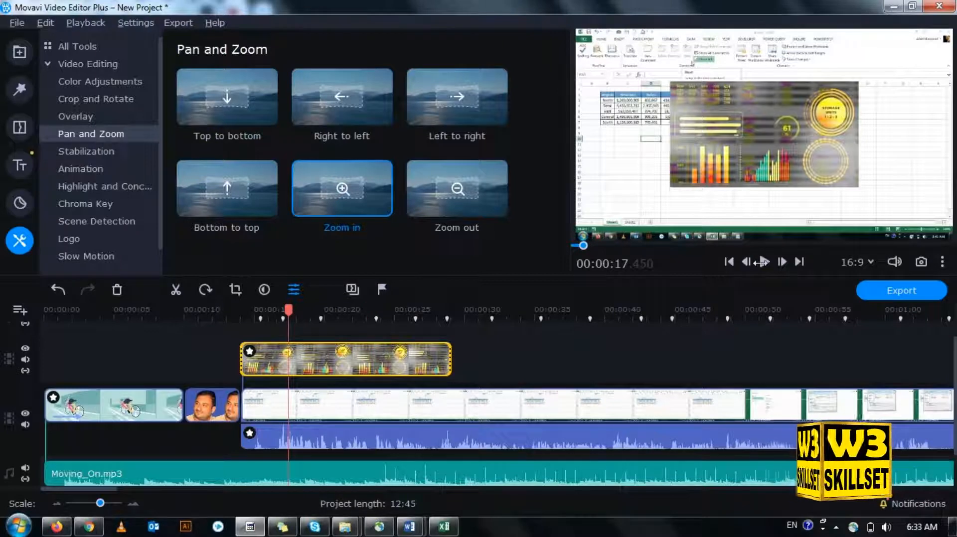
left_click(765, 262)
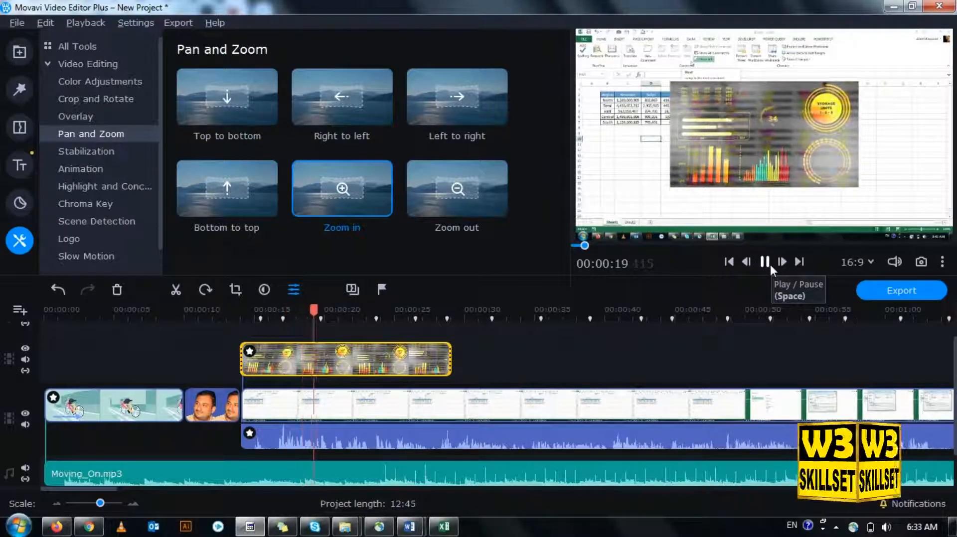
left_click(770, 262)
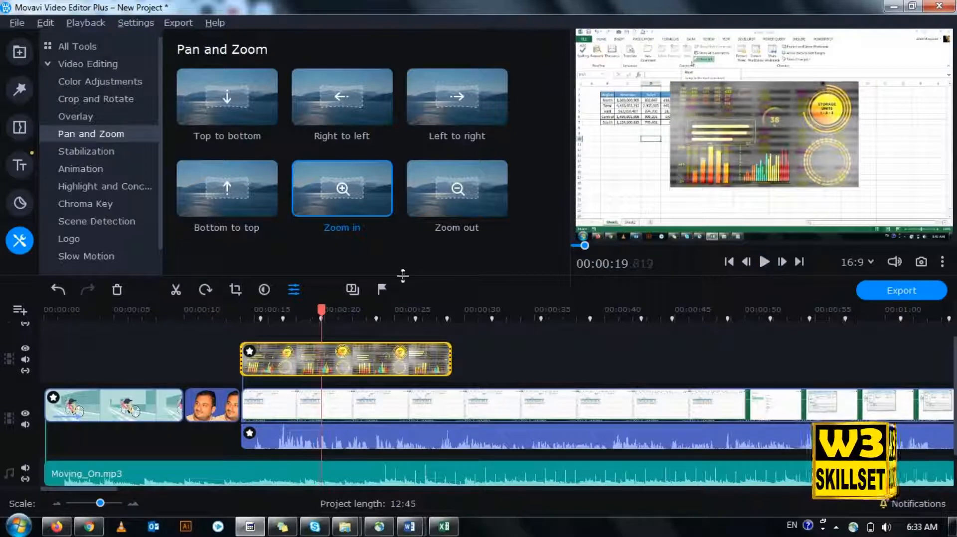
Step: View the Stabilization tool and set the Slow Motion of the cycling clip at the start of the timeline to 10%
left_click(92, 157)
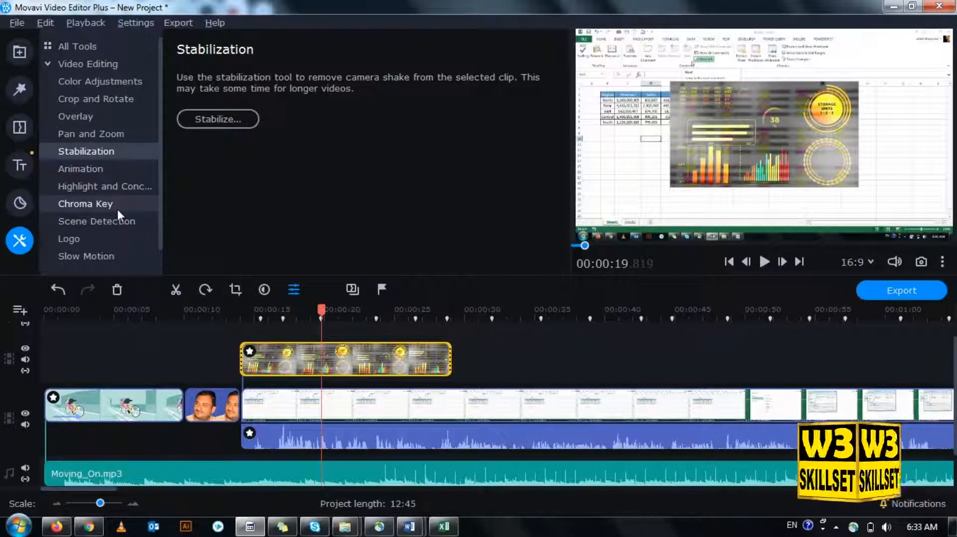
left_click(103, 255)
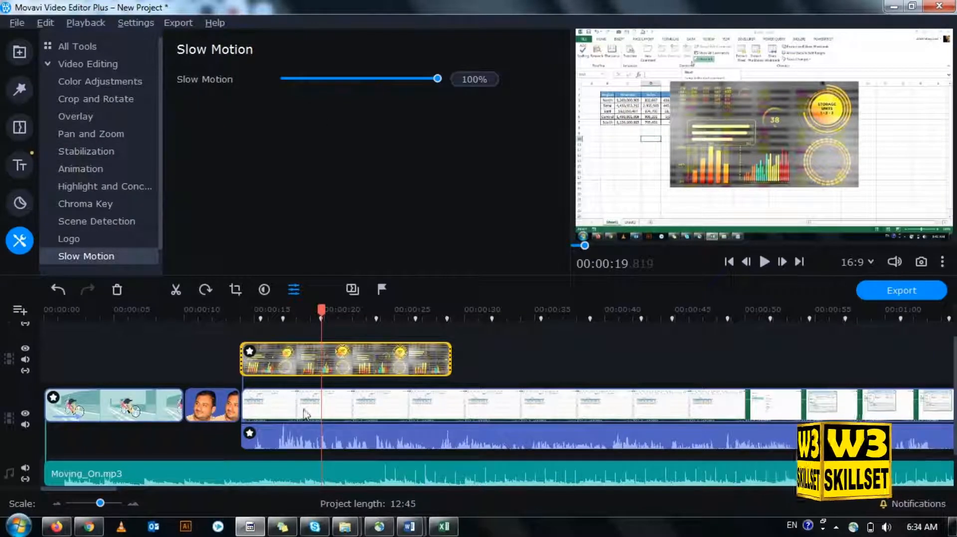
left_click(288, 406)
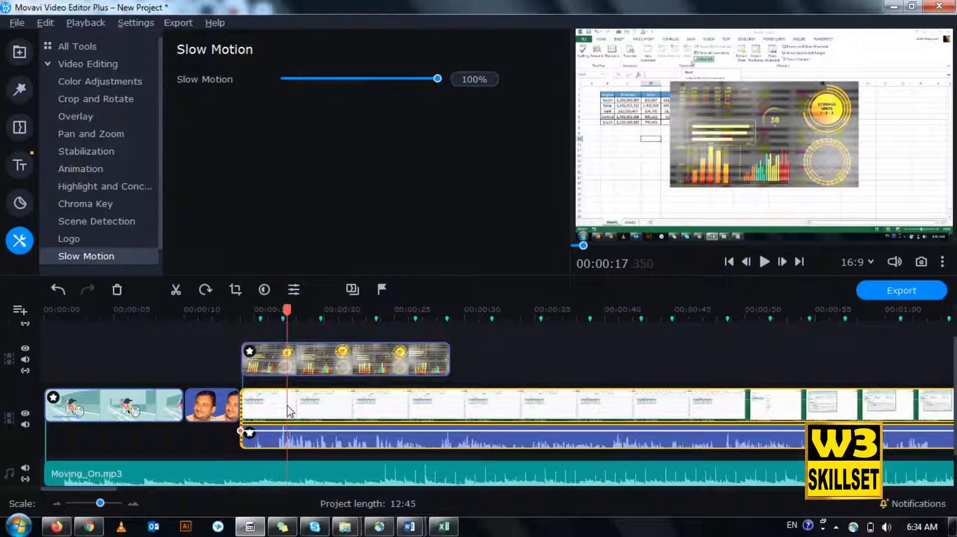
left_click(146, 395)
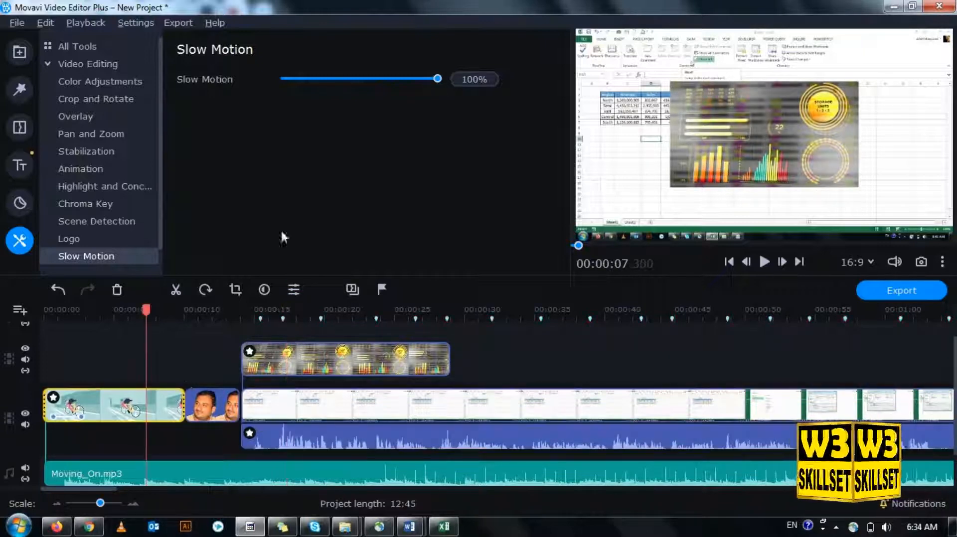
left_click(467, 79)
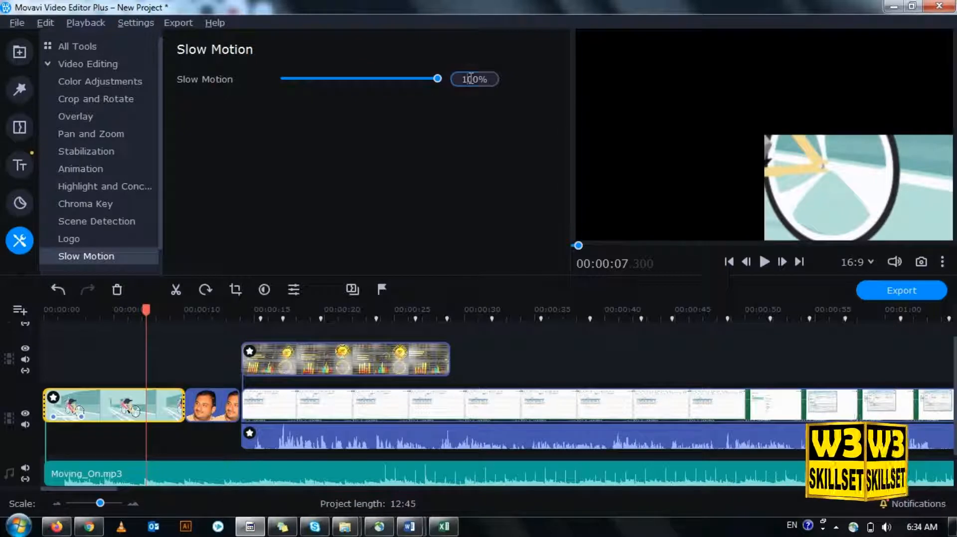
key("Delete")
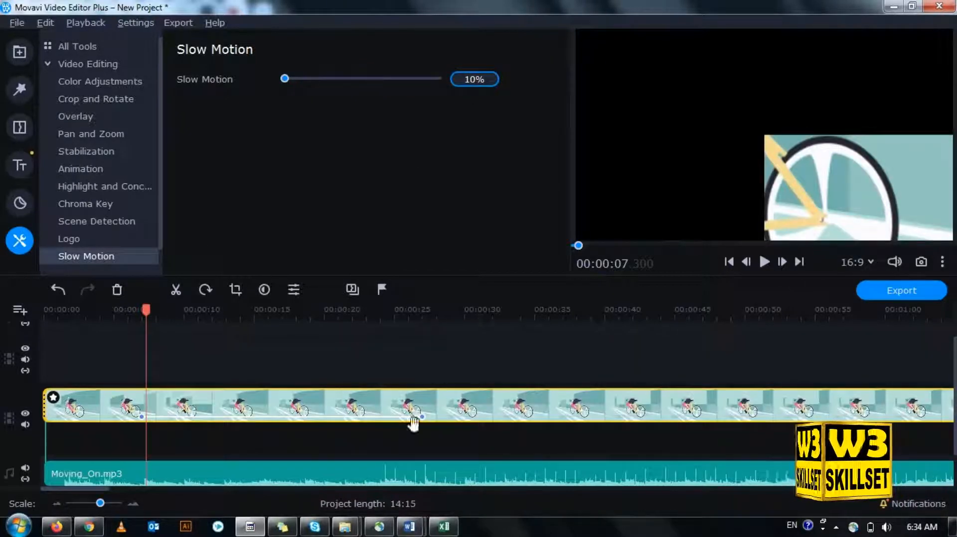
Step: Preview the slowed cycling clip from 00:00:07.300 and set its Slow Motion back to 100%
mouse_move(89, 487)
left_mouse_down()
mouse_move(203, 491)
mouse_move(74, 492)
left_mouse_up()
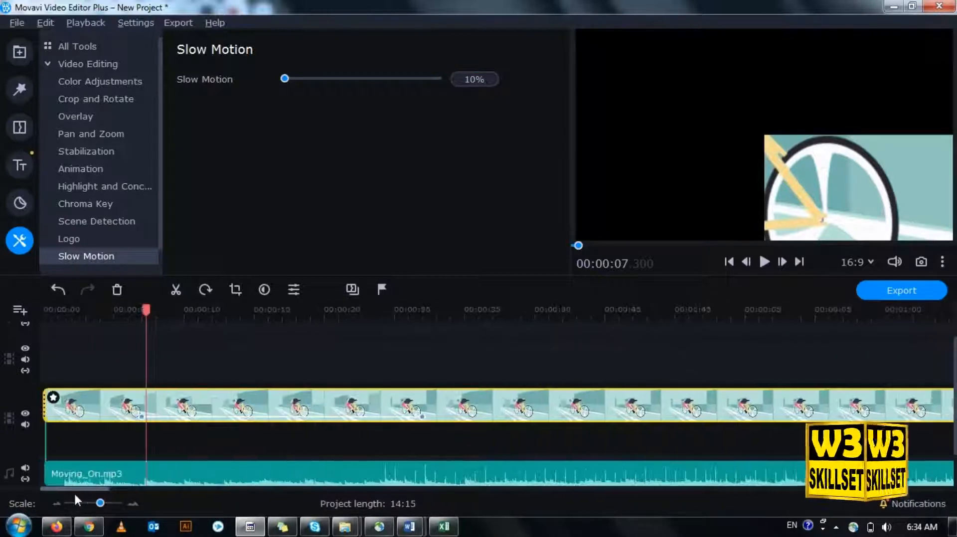
left_click(764, 263)
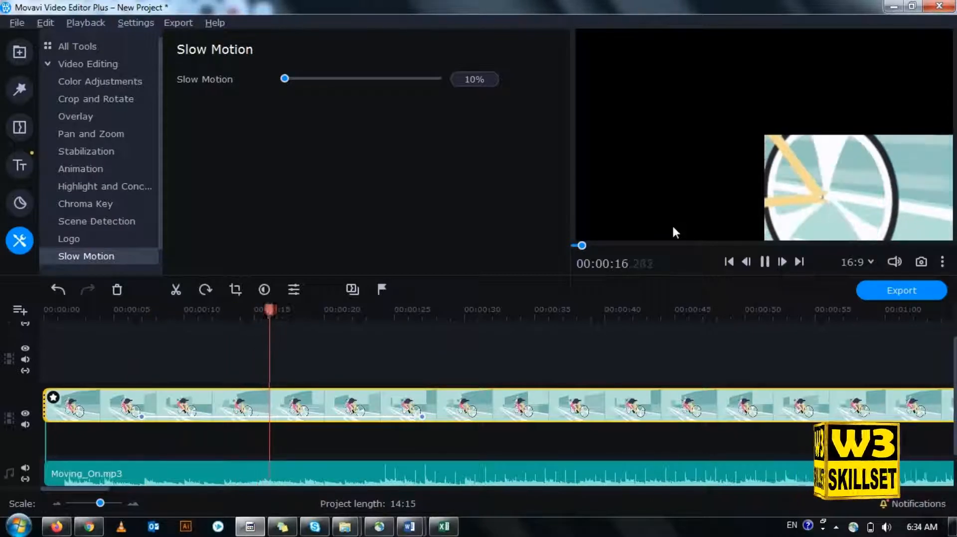
left_click(764, 262)
left_click_drag(286, 78, 448, 83)
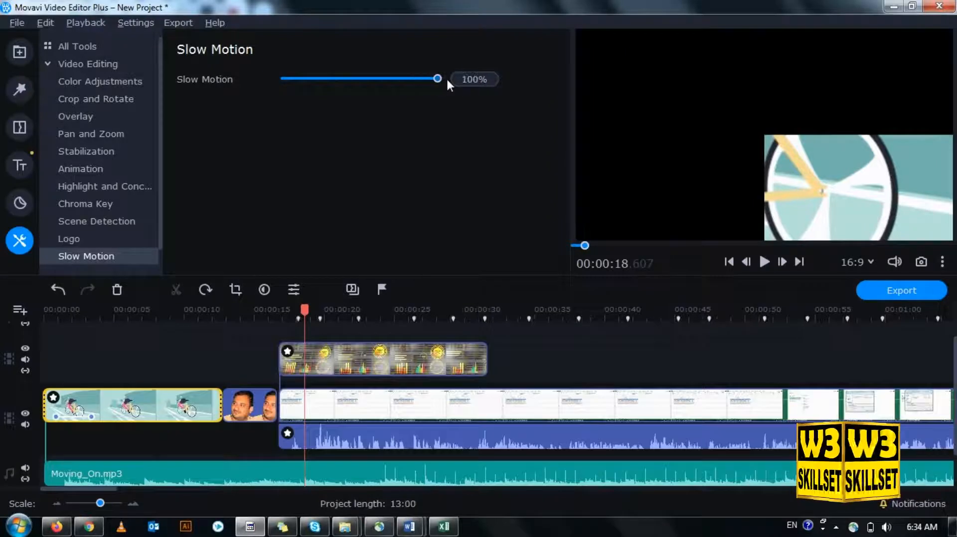